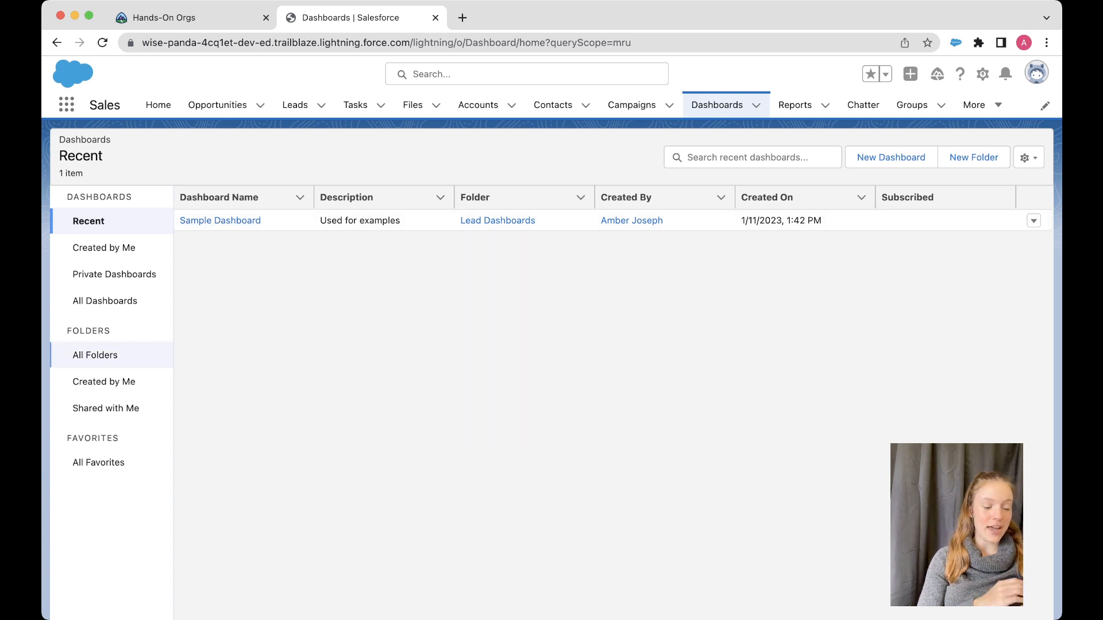
Look inside the Lead Dashboards folder and return to the list of all dashboard folders.
{"action": "left_click", "coordinate": [95, 355]}
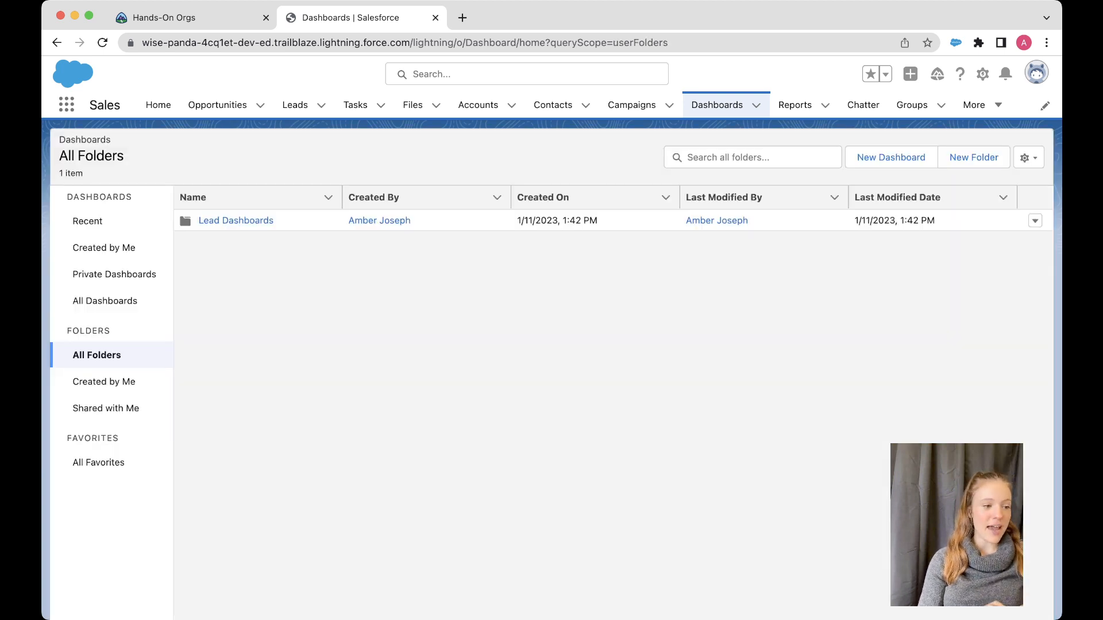
{"action": "left_click", "coordinate": [236, 220]}
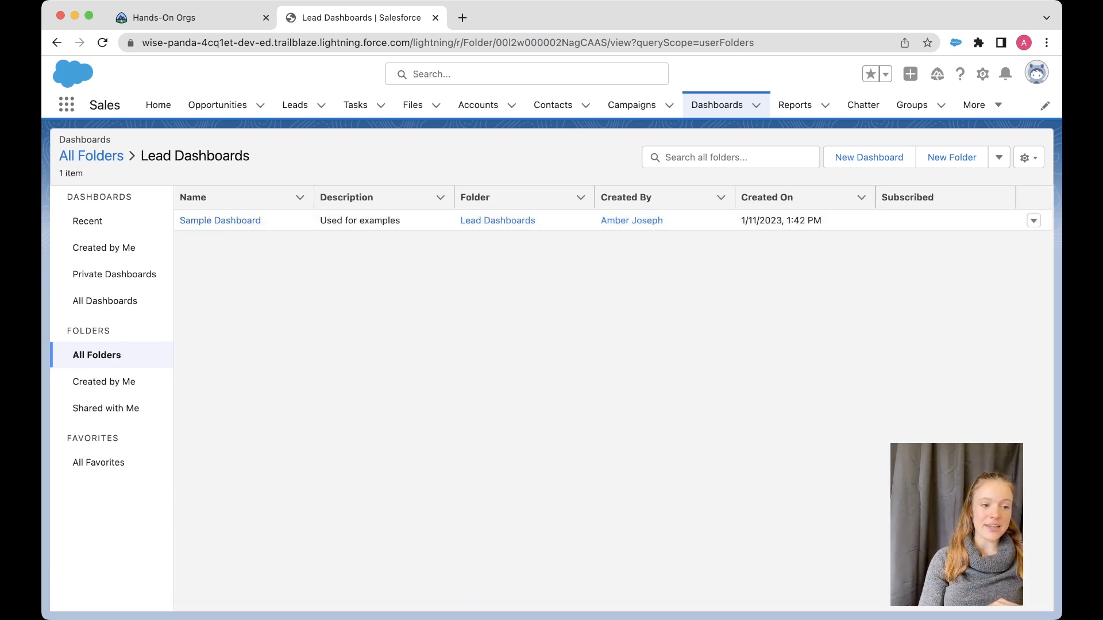
{"action": "left_click", "coordinate": [497, 221]}
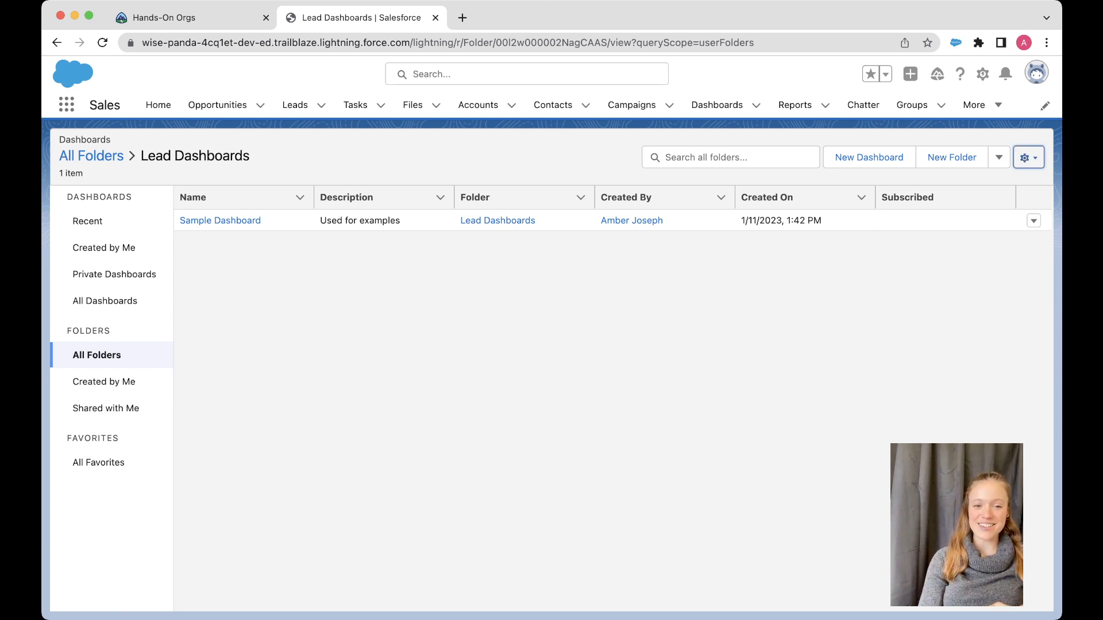
{"action": "left_click", "coordinate": [1028, 157]}
{"action": "left_click", "coordinate": [971, 275]}
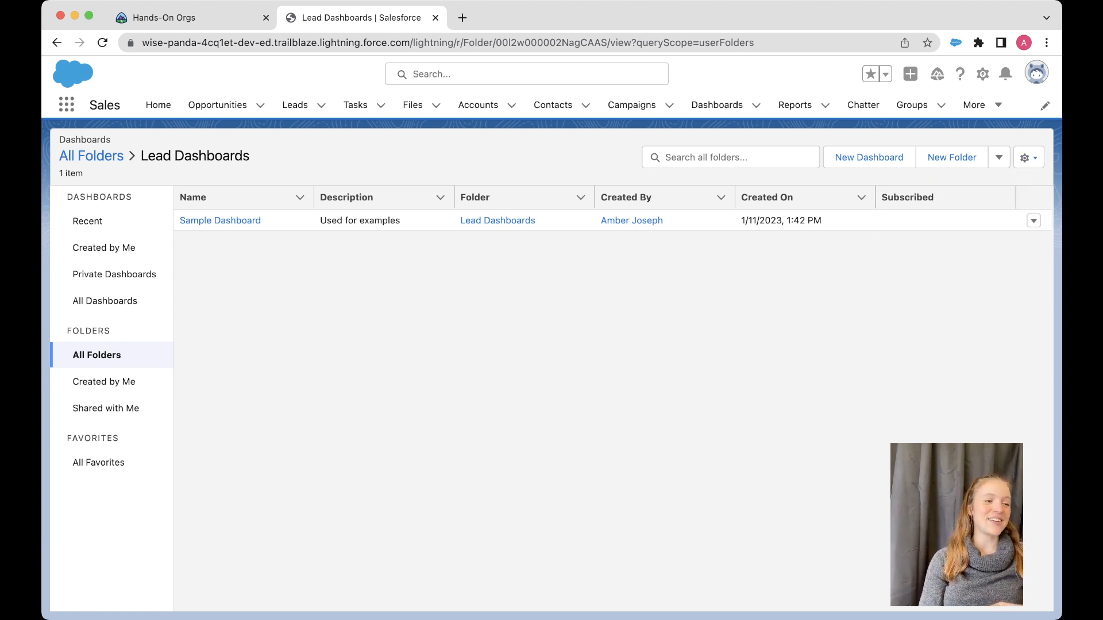
{"action": "left_click", "coordinate": [97, 355]}
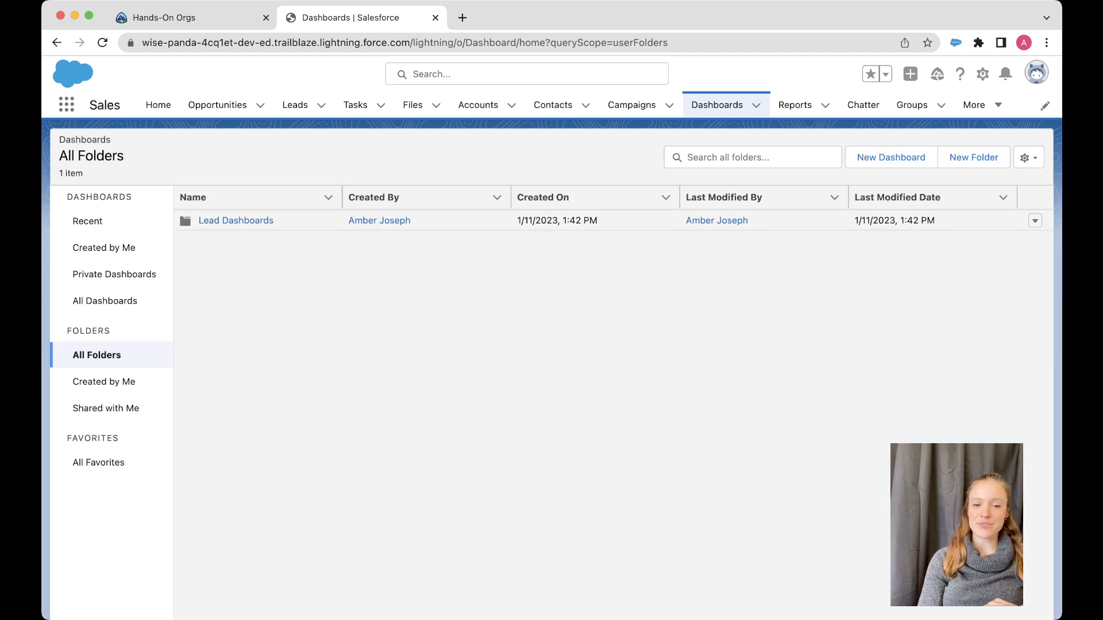
Review the Lead Dashboards folder's sharing settings, including the Share With types and access levels, and close them without changes.
{"action": "left_click", "coordinate": [1035, 220]}
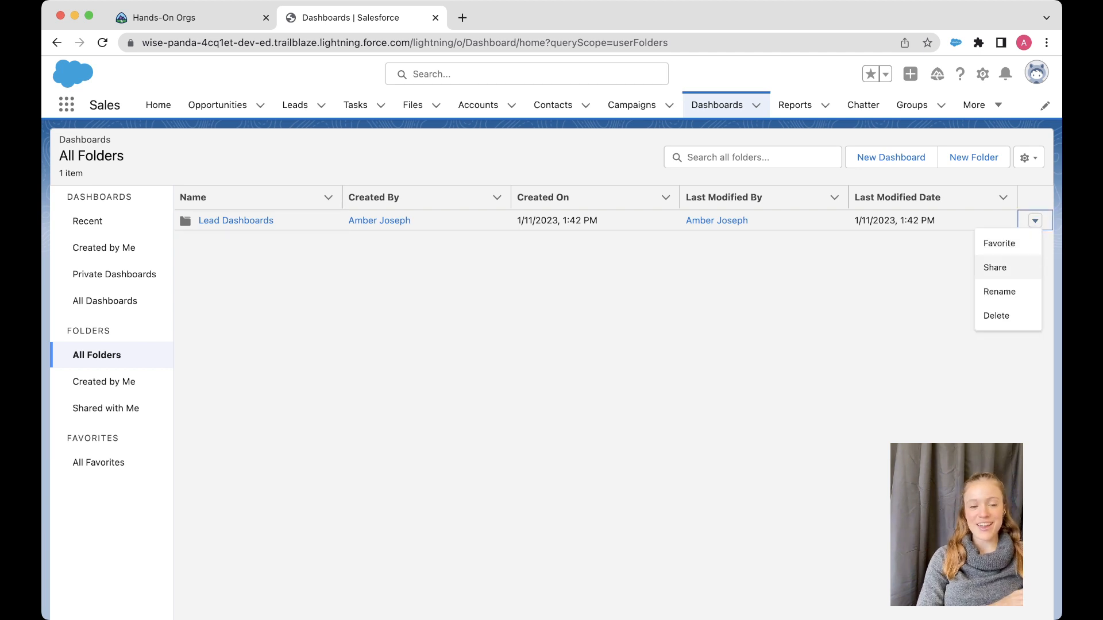
{"action": "left_click", "coordinate": [1007, 267]}
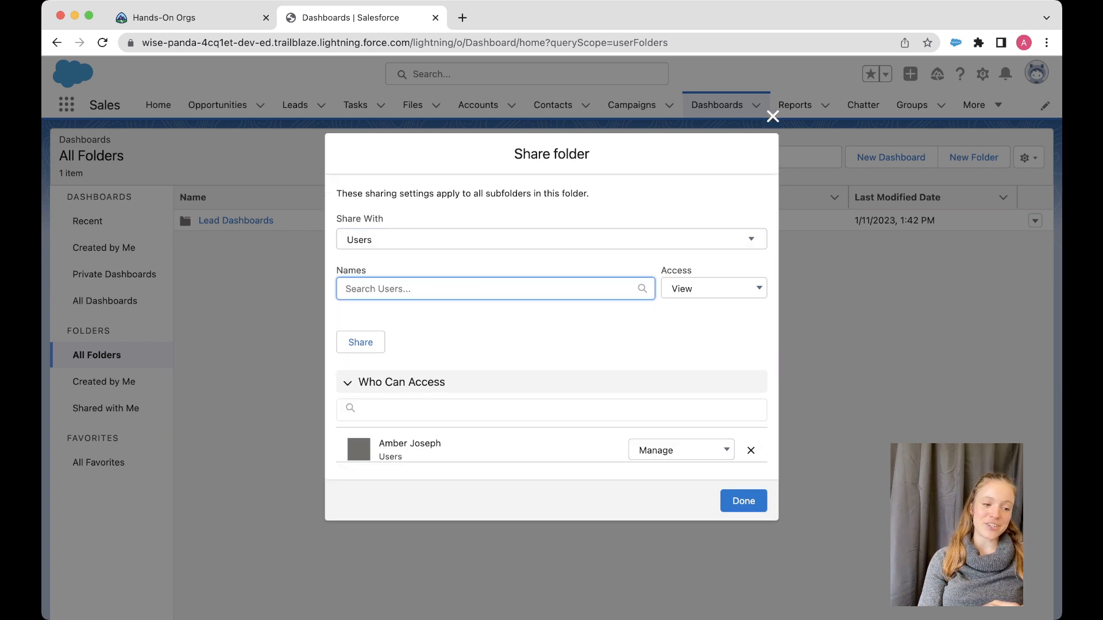
{"action": "left_click", "coordinate": [552, 239]}
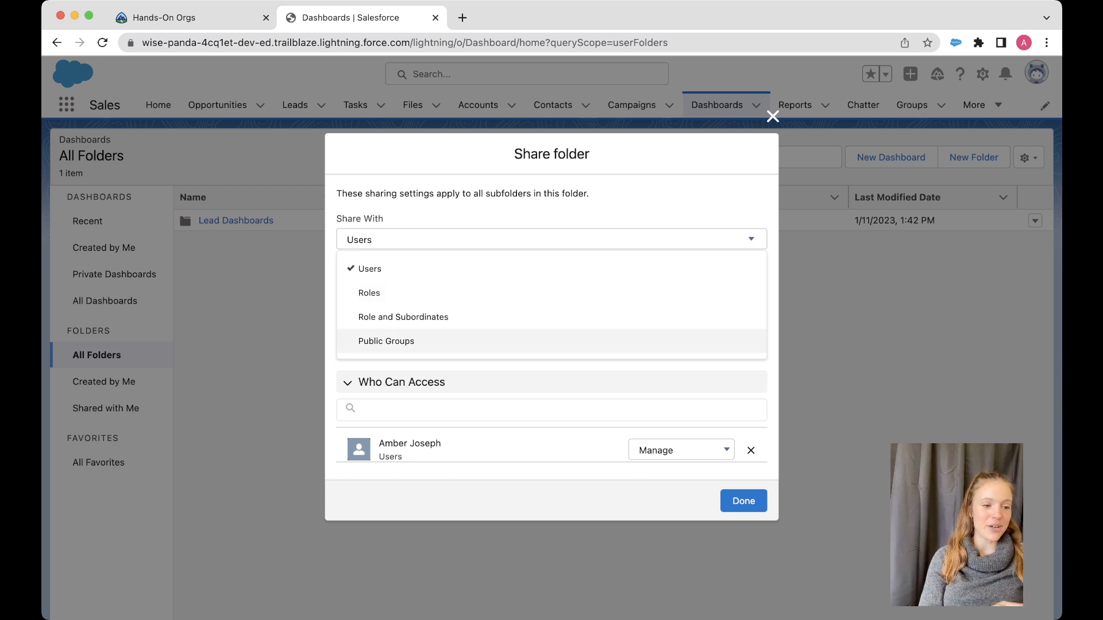
{"action": "key", "text": "Escape"}
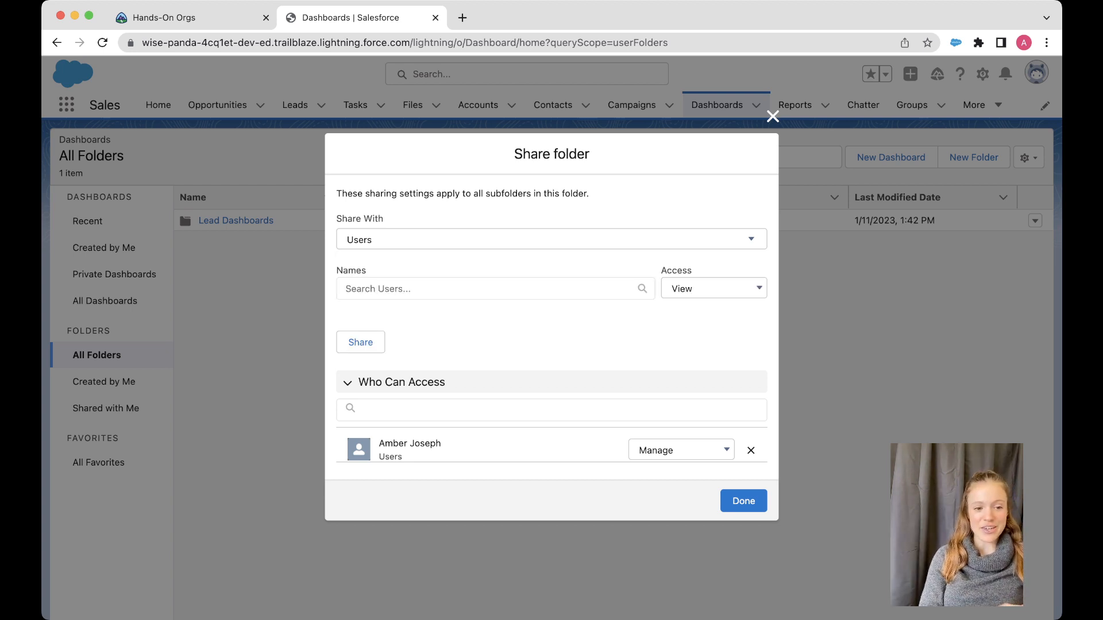
{"action": "left_click", "coordinate": [713, 289]}
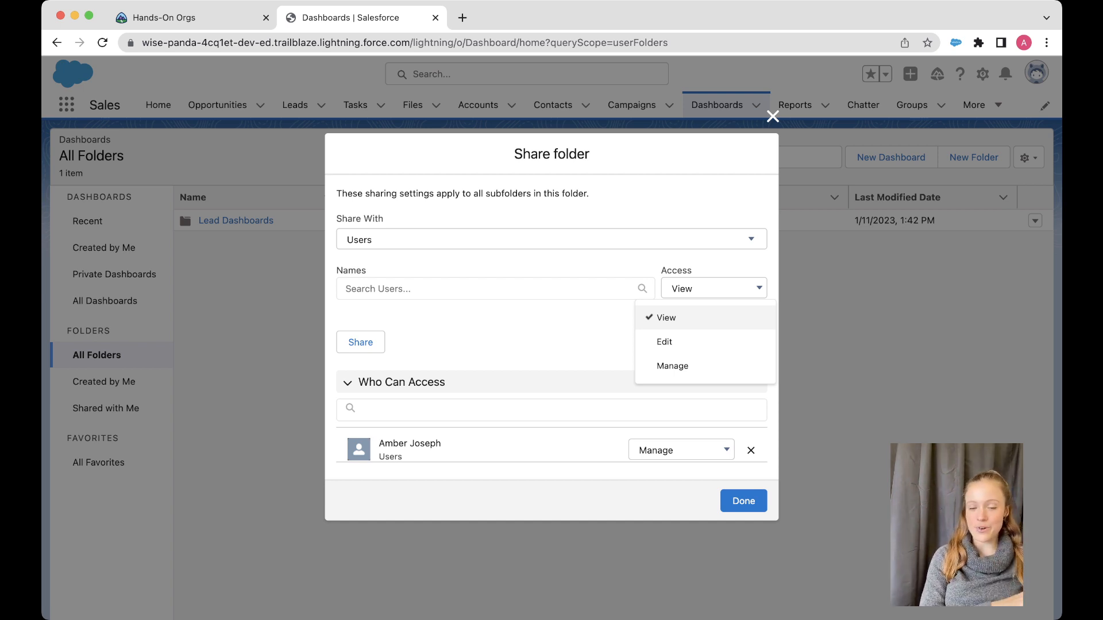
{"action": "key", "text": "Escape"}
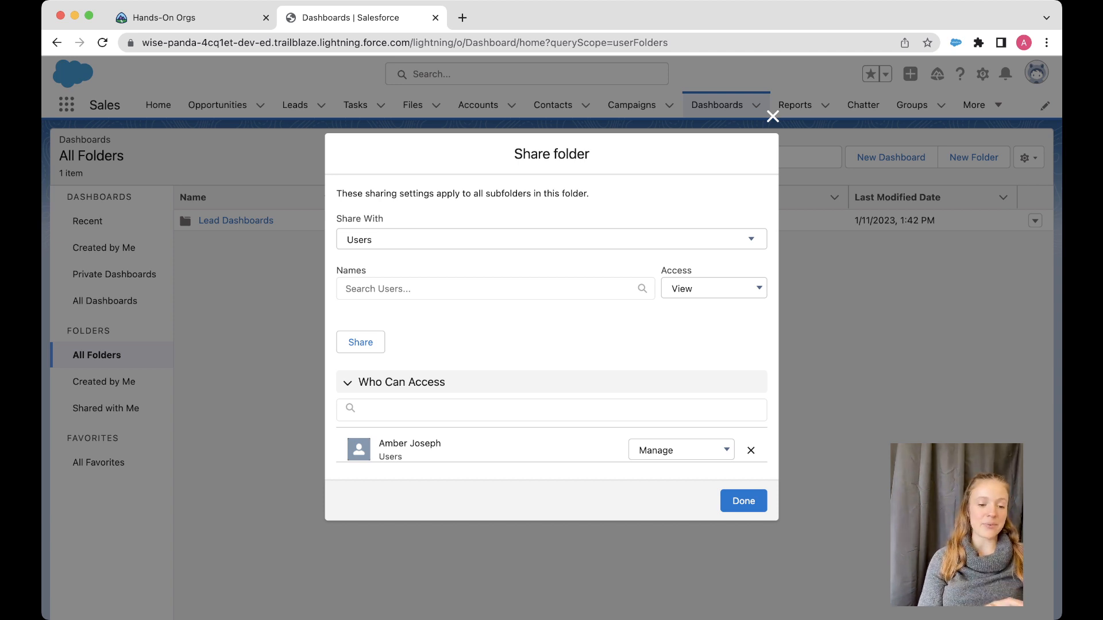
{"action": "left_click", "coordinate": [743, 501]}
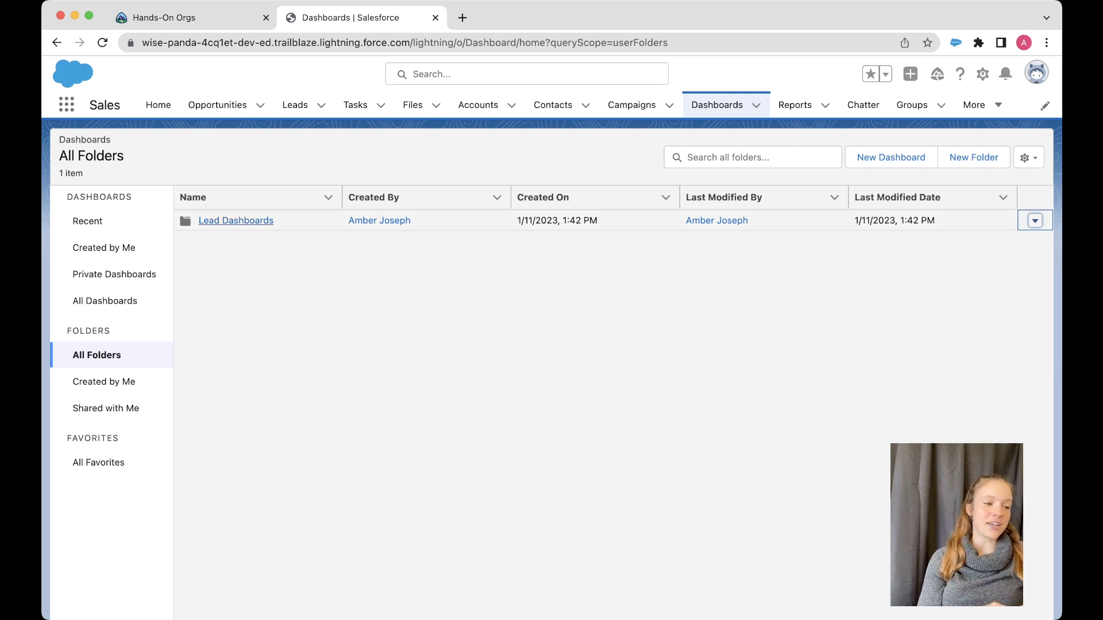
Open Sample Dashboard from the Lead Dashboards folder and examine whom it is viewed as and its All Leads By Status chart.
{"action": "left_click", "coordinate": [236, 221]}
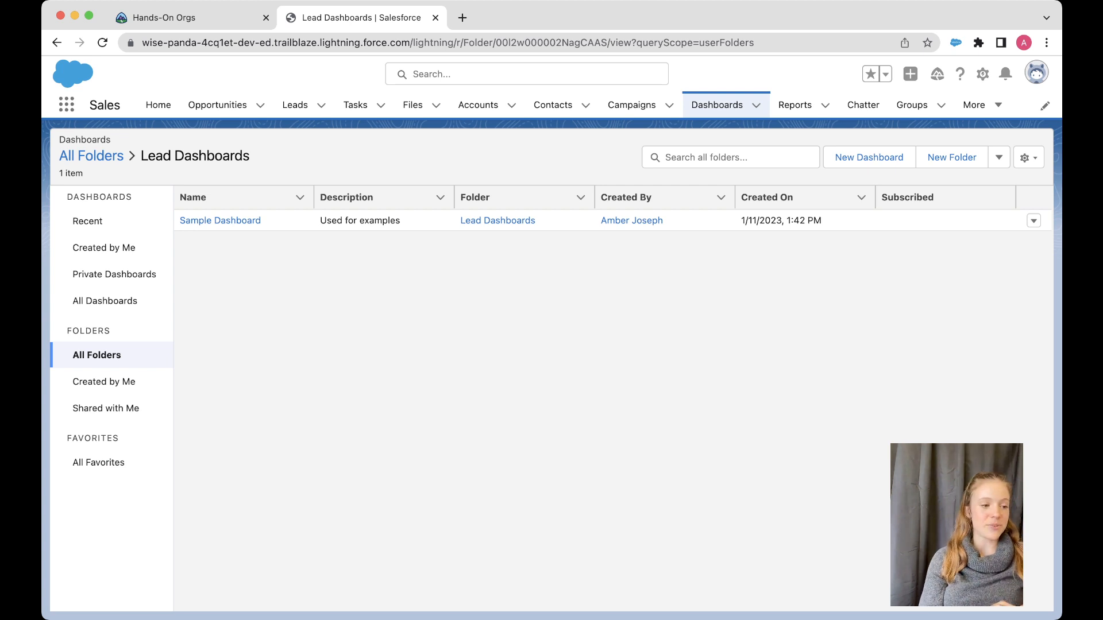
{"action": "left_click", "coordinate": [220, 220]}
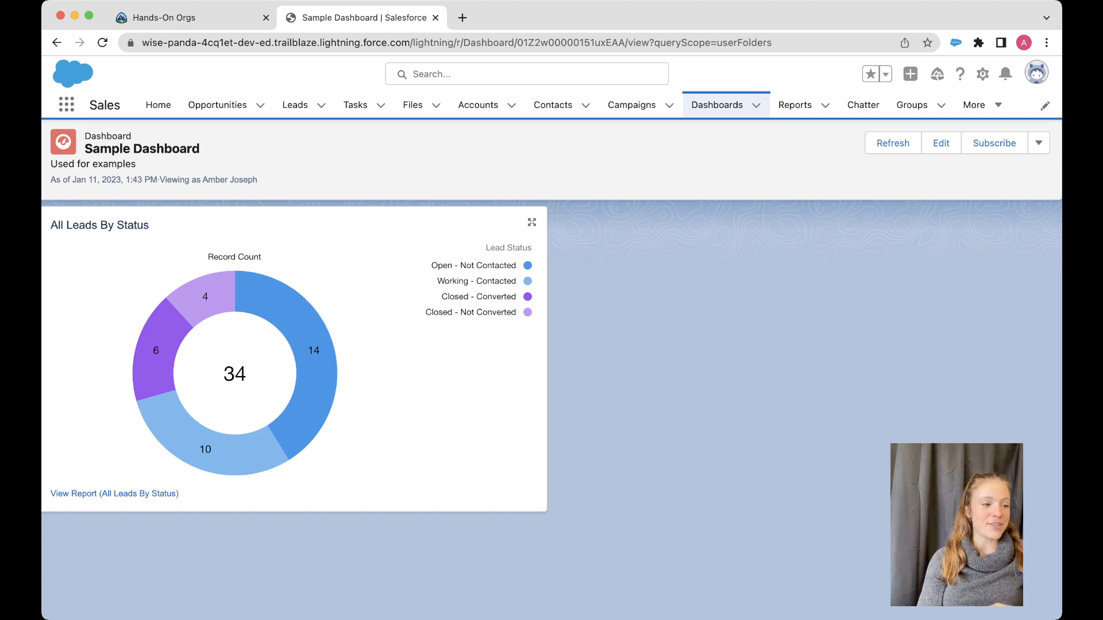
{"action": "left_click_drag", "start_coordinate": [160, 180], "coordinate": [258, 180]}
{"action": "left_click", "coordinate": [259, 180]}
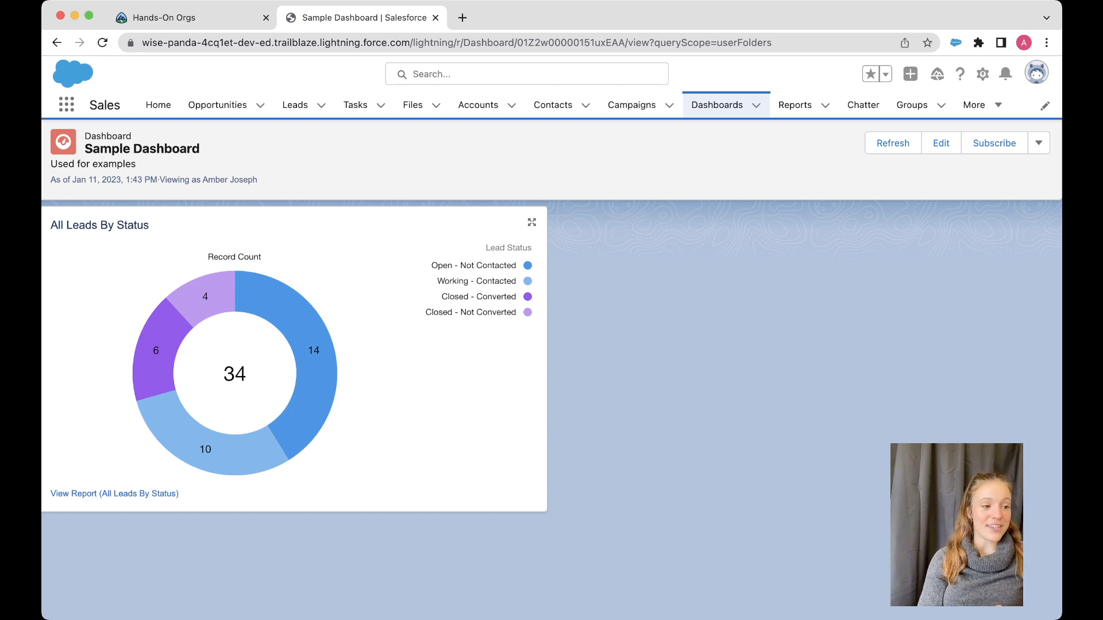
{"action": "left_click_drag", "start_coordinate": [257, 180], "coordinate": [167, 179]}
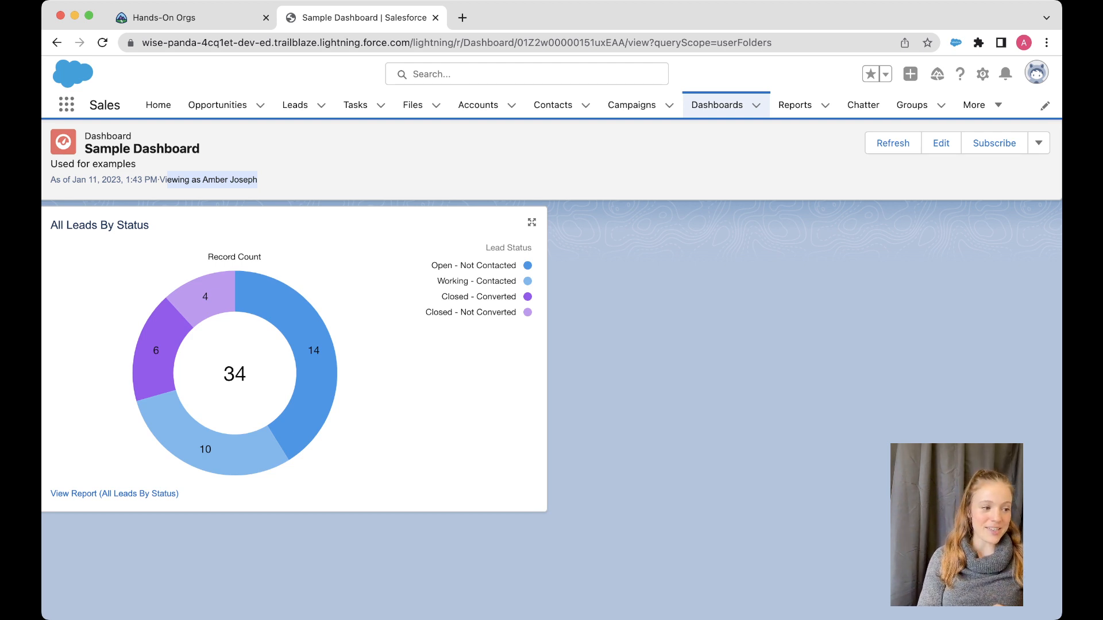
{"action": "left_click_drag", "start_coordinate": [57, 226], "coordinate": [149, 225]}
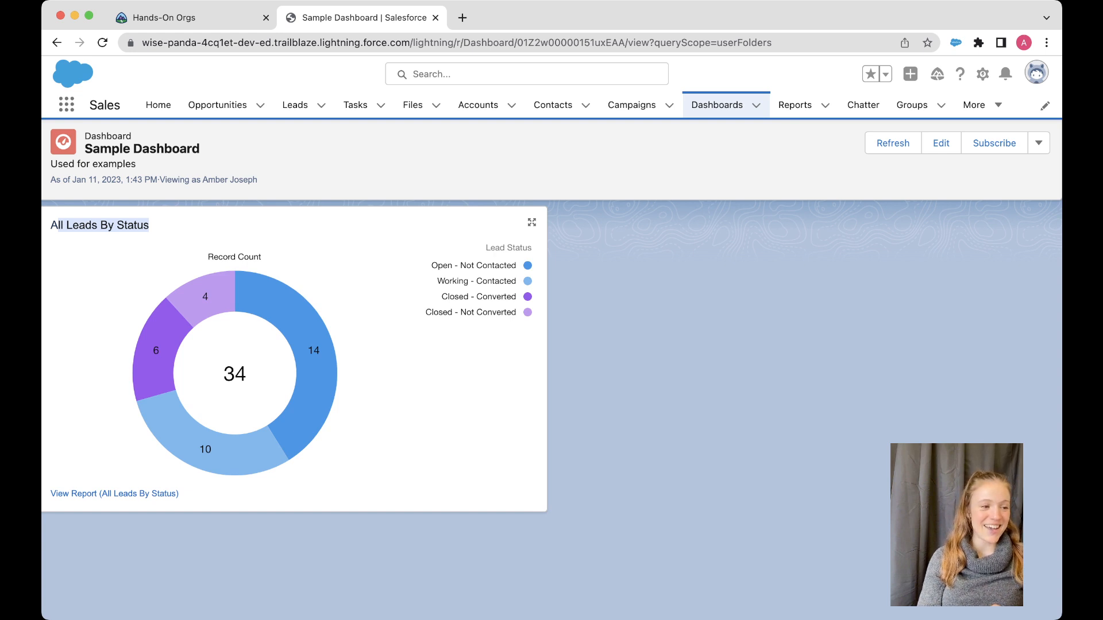
{"action": "left_click_drag", "start_coordinate": [51, 226], "coordinate": [149, 225]}
{"action": "left_click_drag", "start_coordinate": [159, 179], "coordinate": [257, 179]}
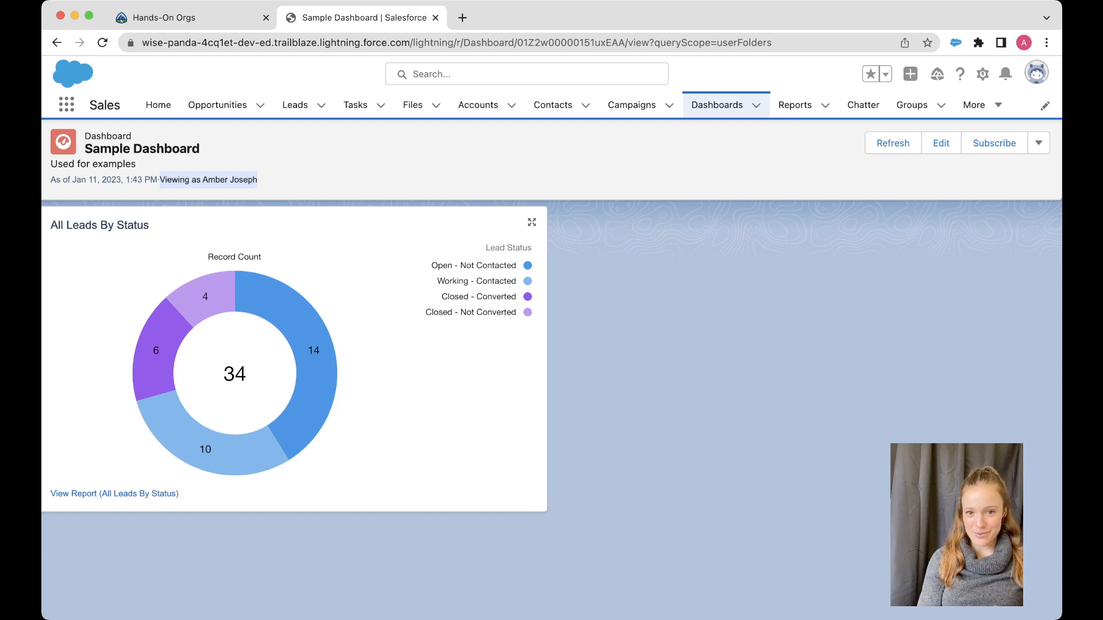
{"action": "left_click", "coordinate": [257, 179]}
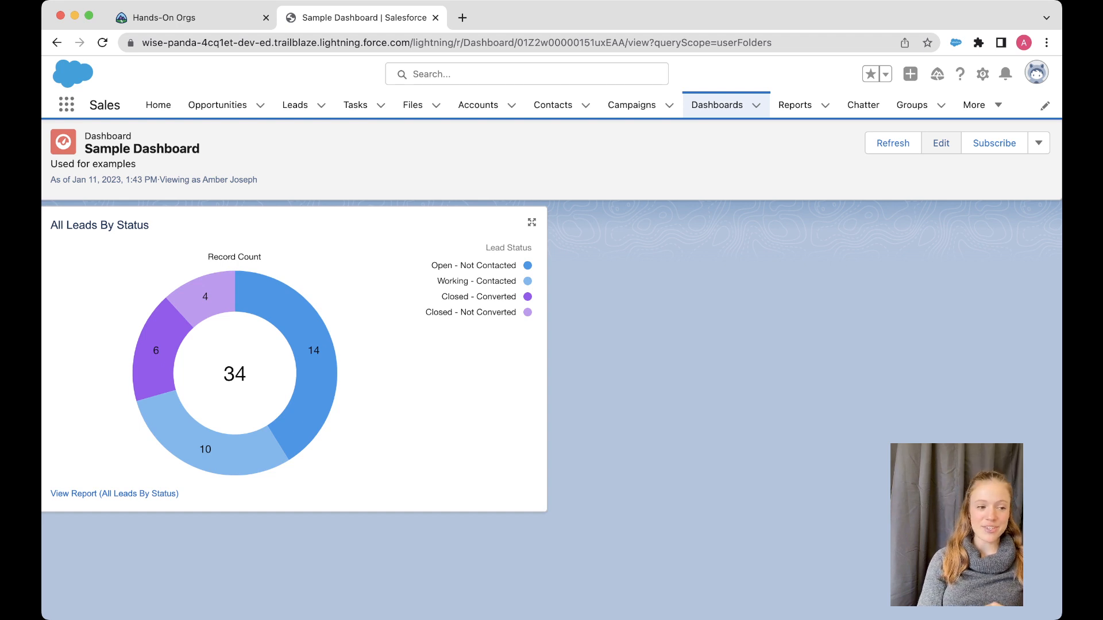
Put Sample Dashboard into edit mode and bring up the View Dashboard As setting in its properties.
{"action": "left_click", "coordinate": [941, 143]}
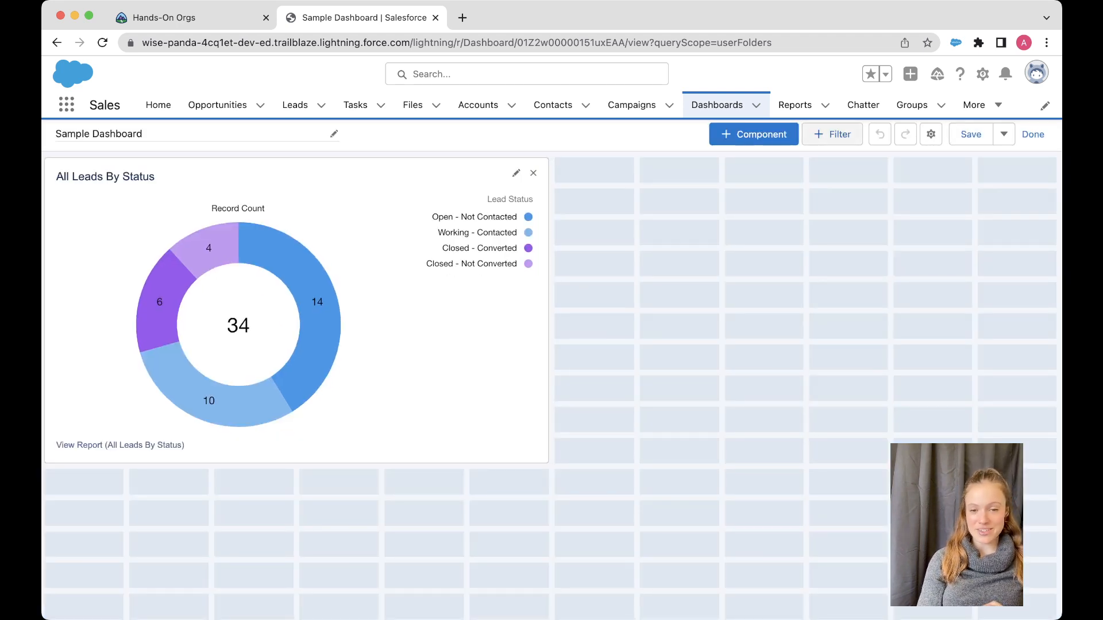
{"action": "left_click", "coordinate": [930, 134]}
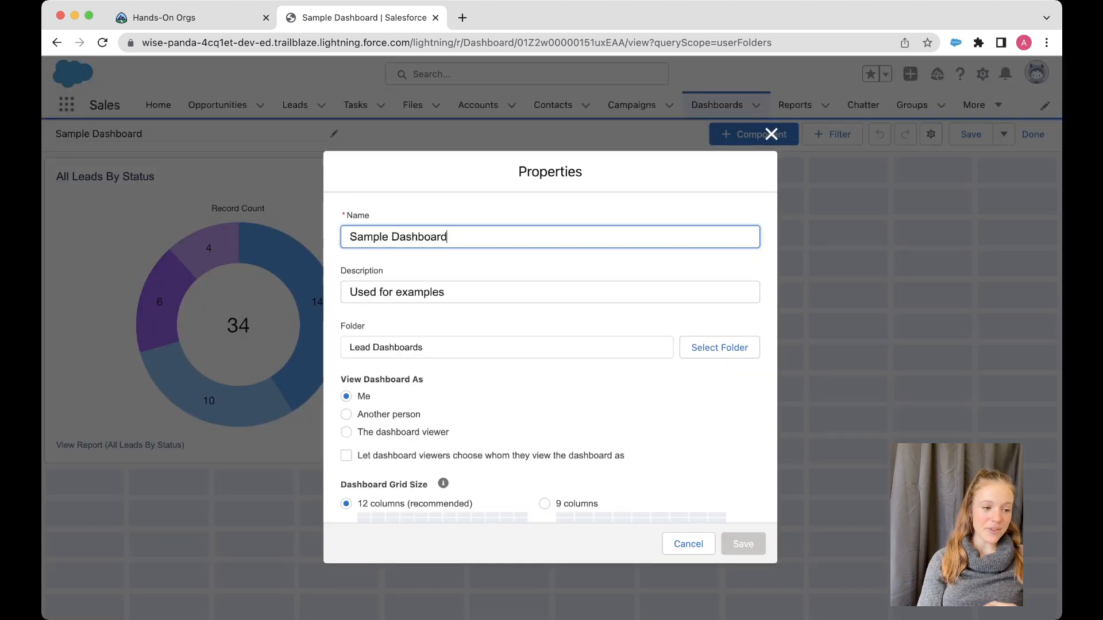
{"action": "scroll", "coordinate": [550, 356], "scroll_direction": "down", "scroll_amount": 3}
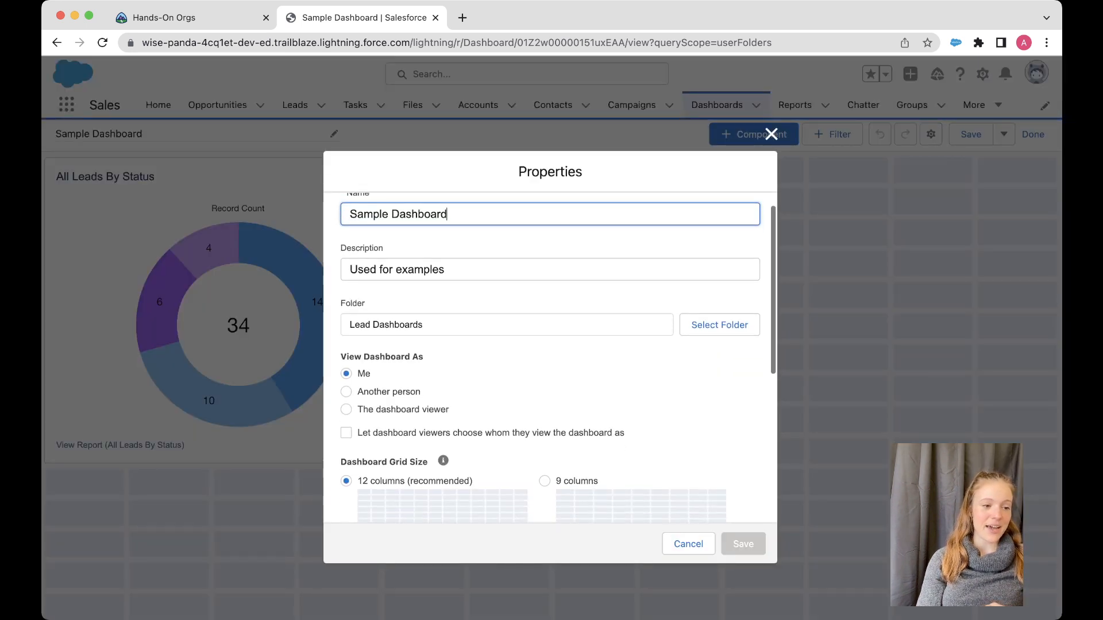
{"action": "left_click_drag", "start_coordinate": [340, 246], "coordinate": [423, 246]}
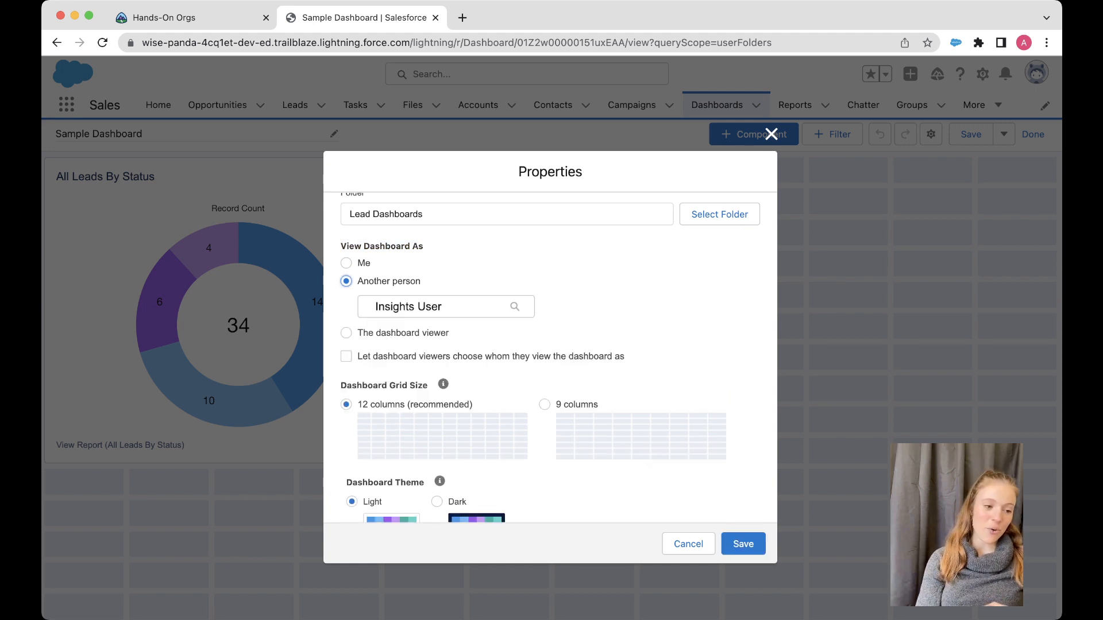
Try the Me, Another person and The dashboard viewer options for View Dashboard As, and discard the changes.
{"action": "scroll", "coordinate": [550, 357], "scroll_direction": "down", "scroll_amount": 1}
{"action": "left_click", "coordinate": [346, 316]}
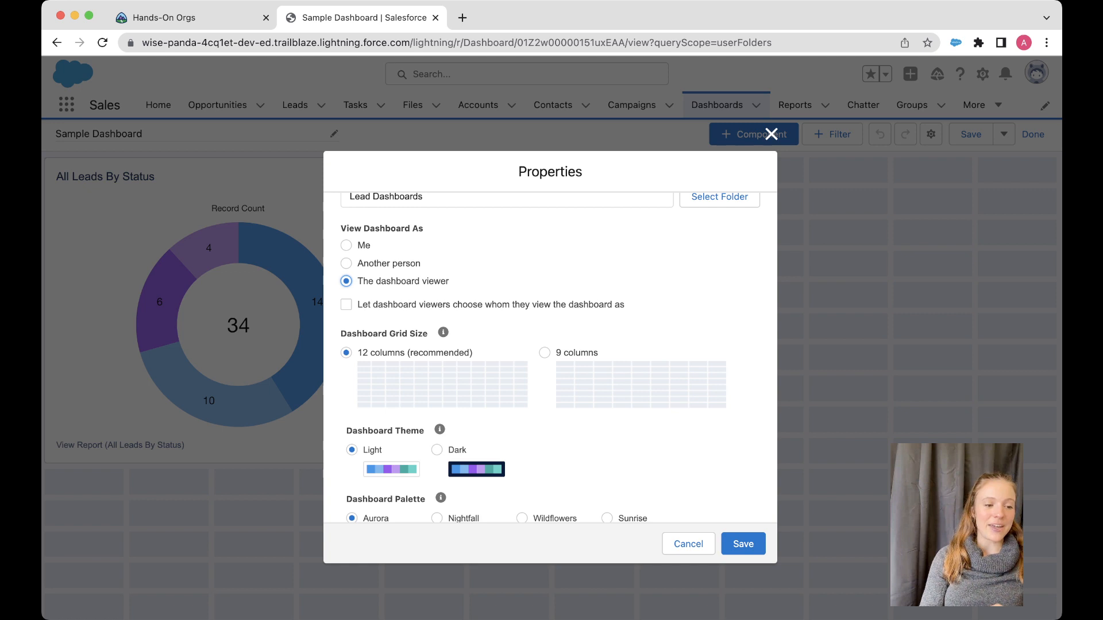
{"action": "left_click", "coordinate": [346, 245]}
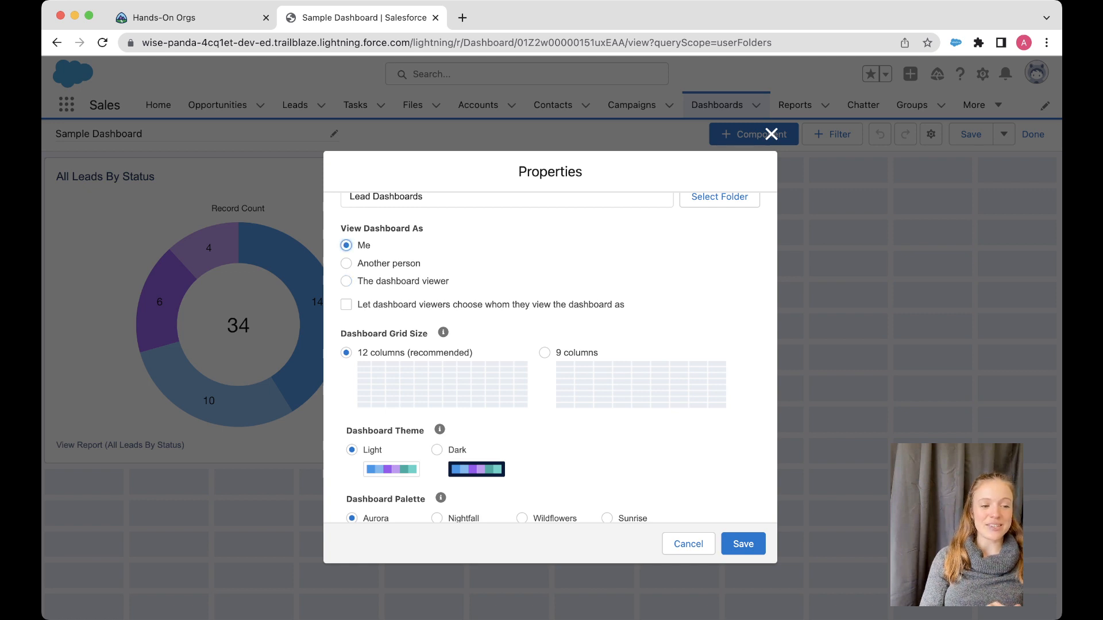
{"action": "left_click", "coordinate": [346, 264]}
{"action": "left_click", "coordinate": [346, 315]}
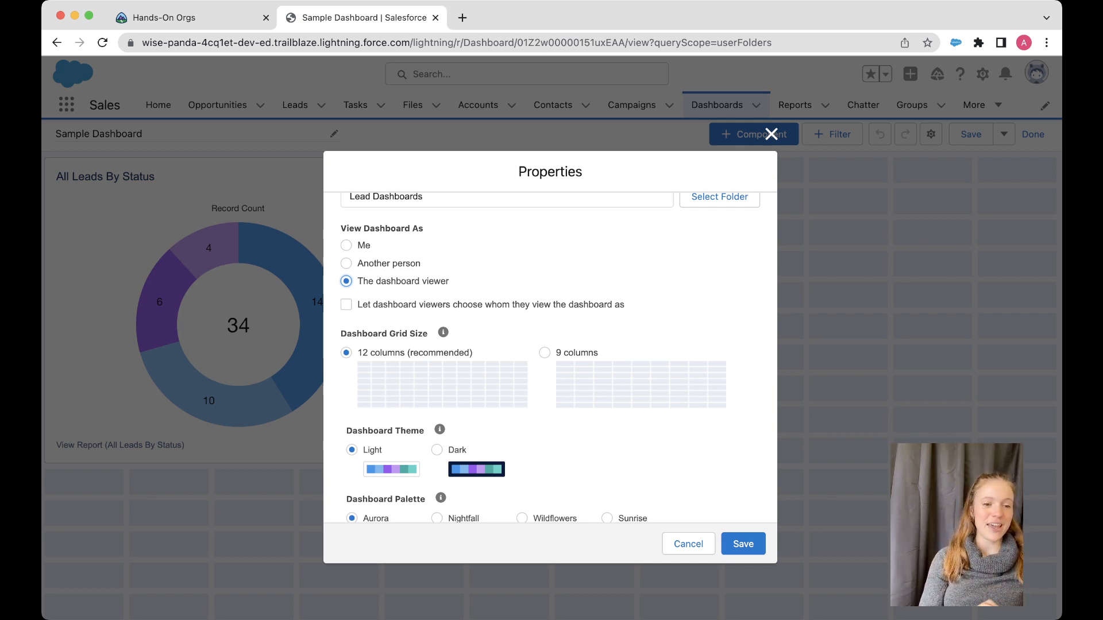
{"action": "left_click", "coordinate": [688, 544]}
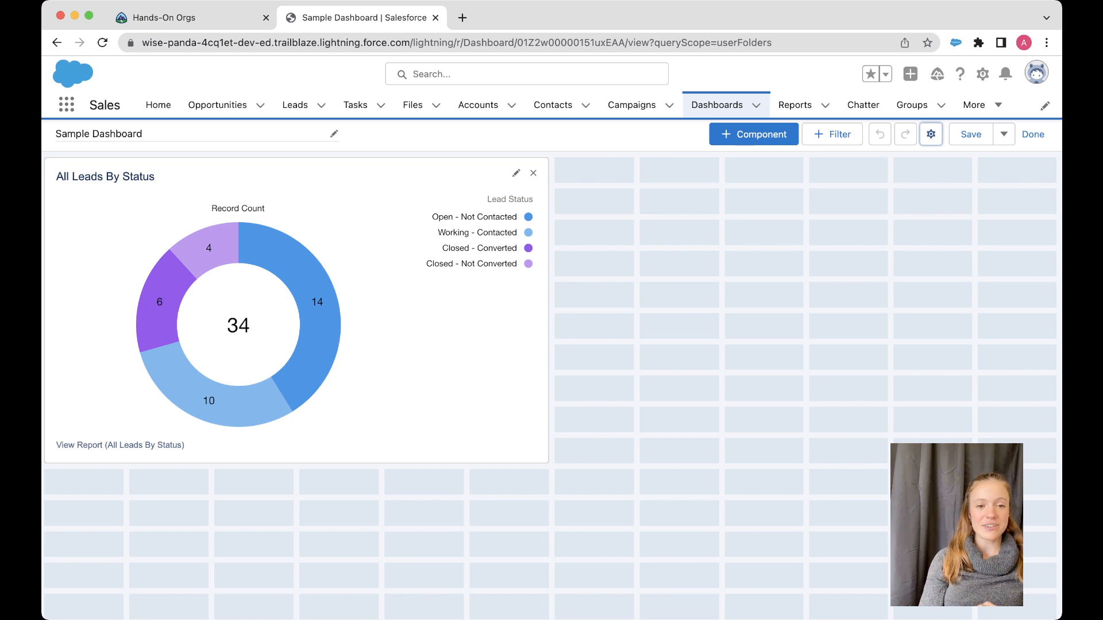
Reopen the dashboard properties, try The dashboard viewer as the View Dashboard As option, and cancel the change.
{"action": "left_click", "coordinate": [930, 134]}
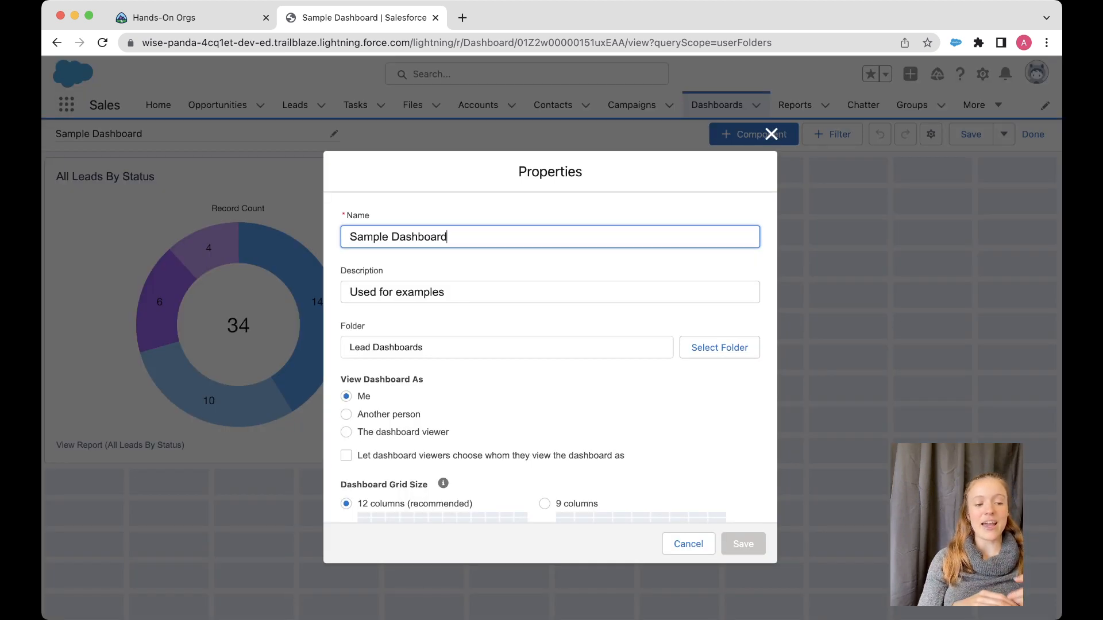
{"action": "left_click", "coordinate": [346, 432]}
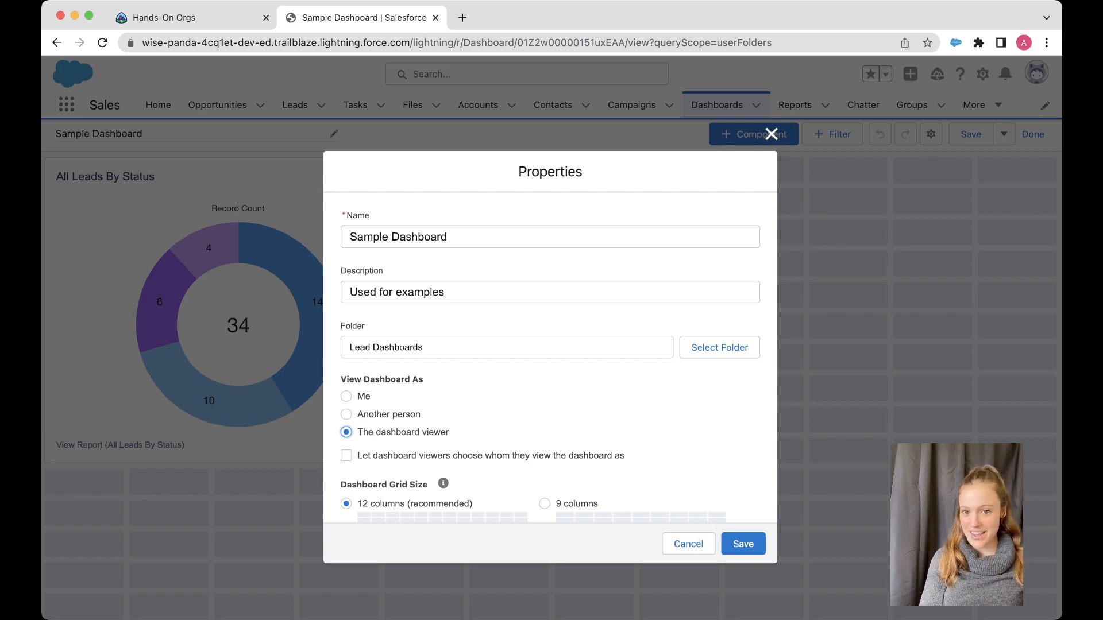
{"action": "left_click_drag", "start_coordinate": [423, 379], "coordinate": [349, 379]}
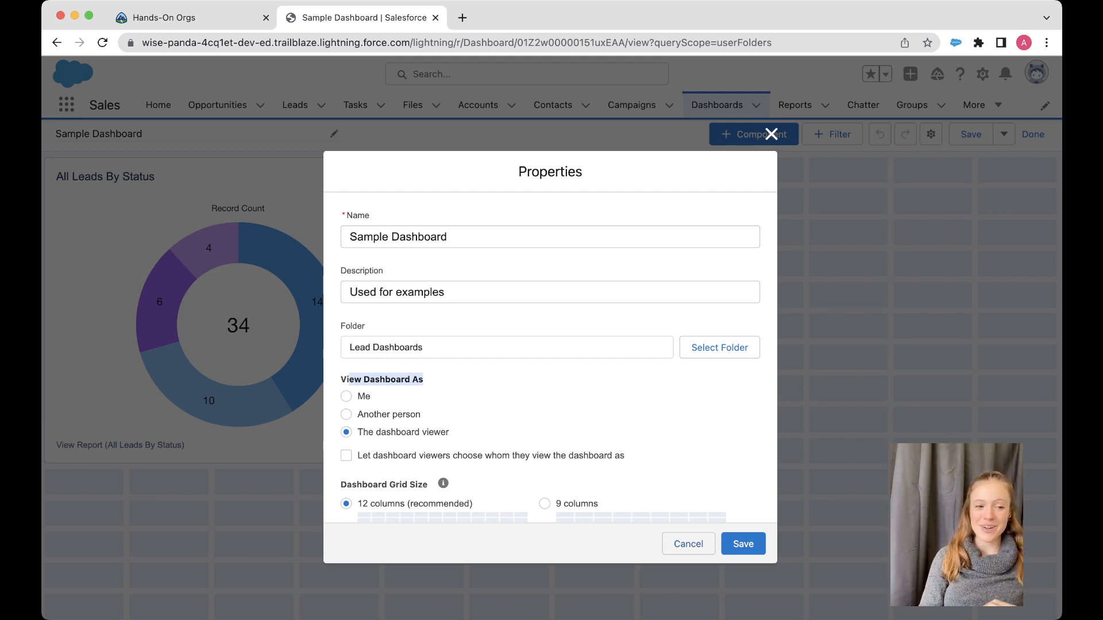
{"action": "left_click", "coordinate": [688, 543]}
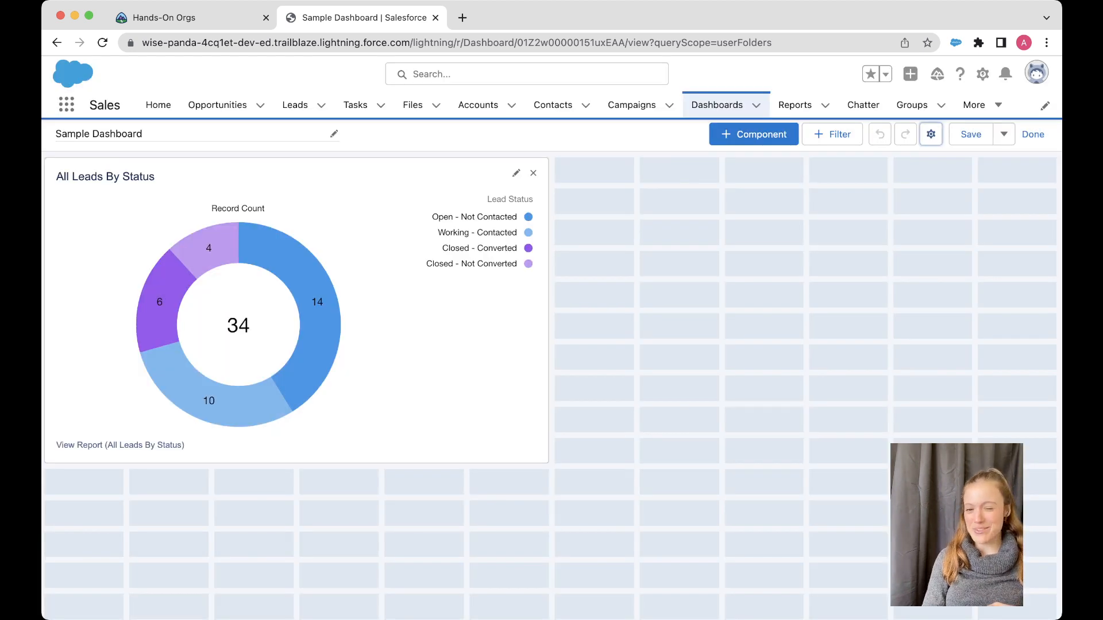